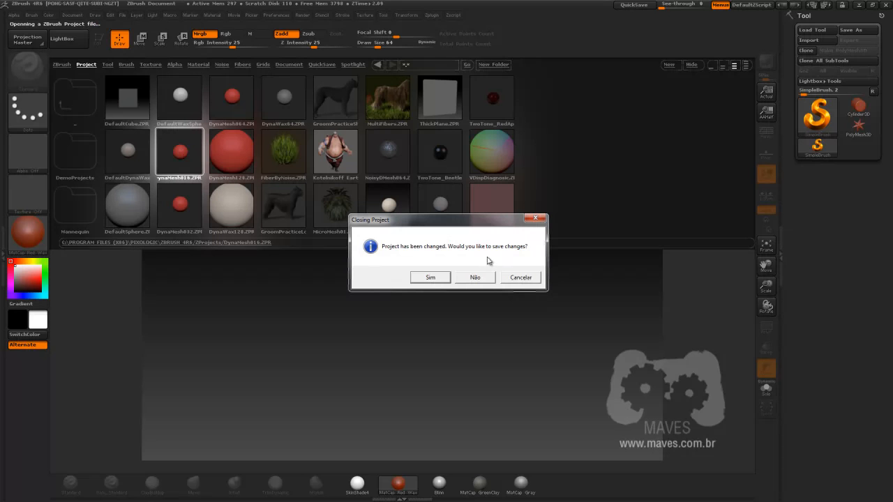
Finish opening the DynaMesh016 sphere project without saving the changes to the current project.
click(474, 277)
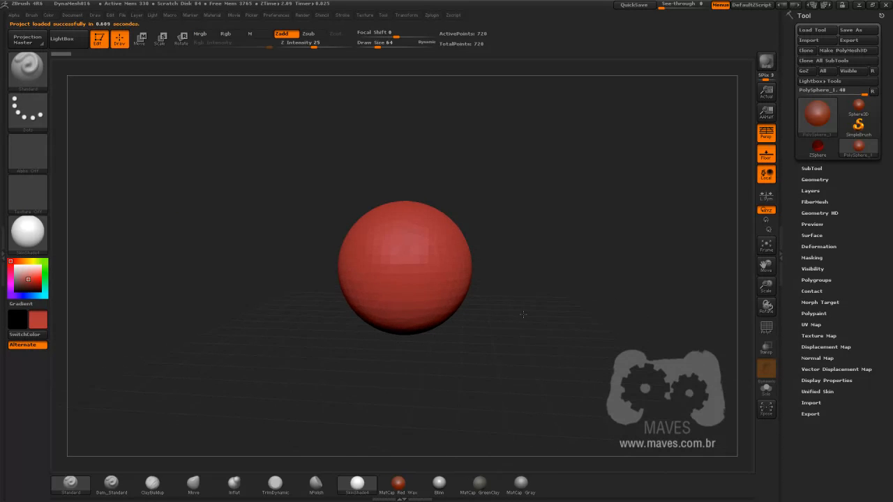
key(f)
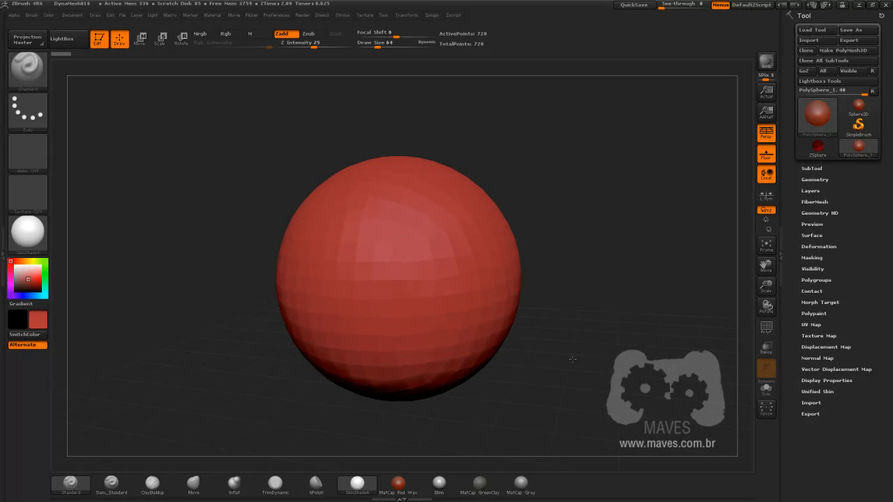
mouse_move(554, 361)
mouse_down()
mouse_move(568, 334)
mouse_move(557, 332)
mouse_move(568, 329)
mouse_up()
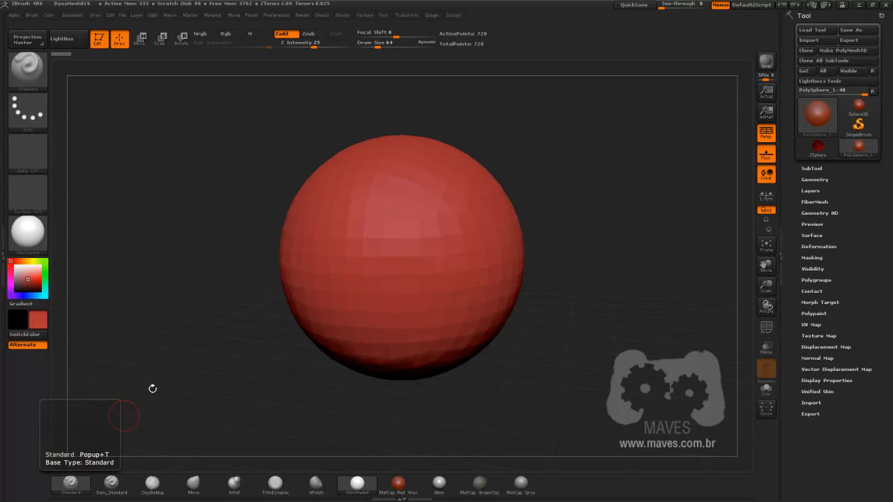
Try a few vertical strokes on the front of the sphere with an enlarged Standard brush and undo them.
drag(377, 46, 381, 46)
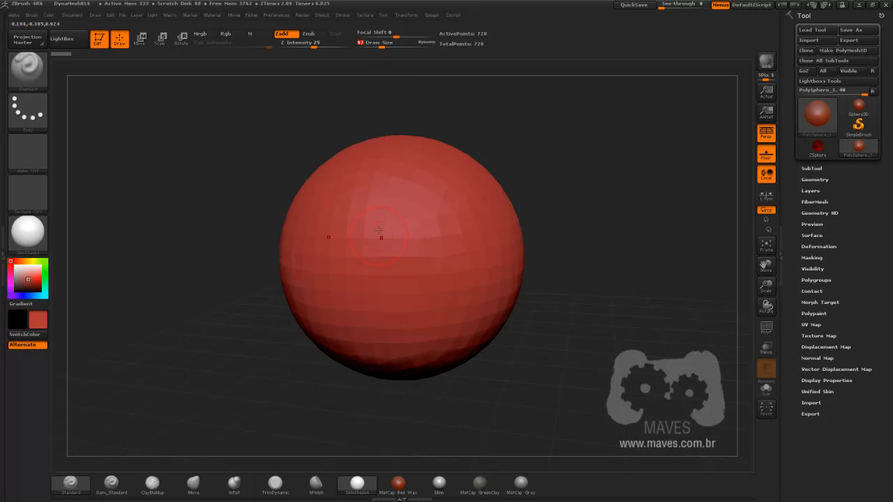
mouse_move(366, 208)
mouse_down()
mouse_move(355, 260)
mouse_move(371, 208)
mouse_move(337, 269)
mouse_move(340, 306)
mouse_move(371, 361)
mouse_move(361, 299)
mouse_up()
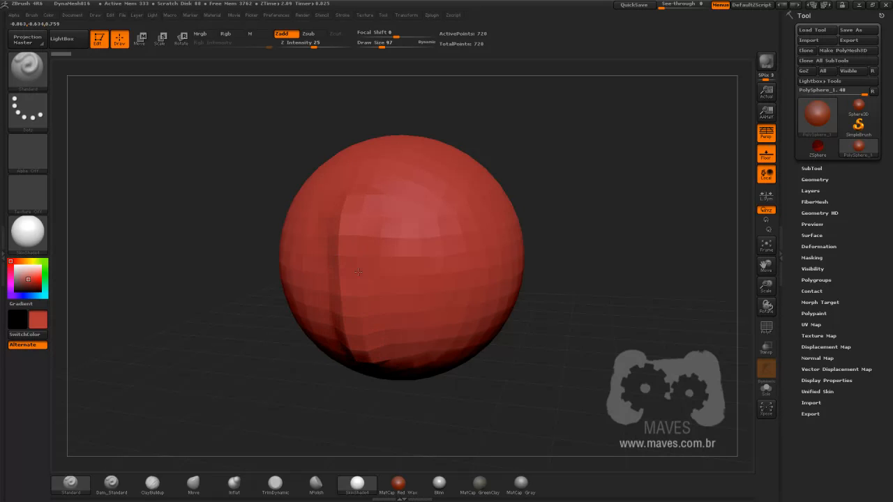
drag(365, 197, 380, 200)
drag(417, 250, 399, 256)
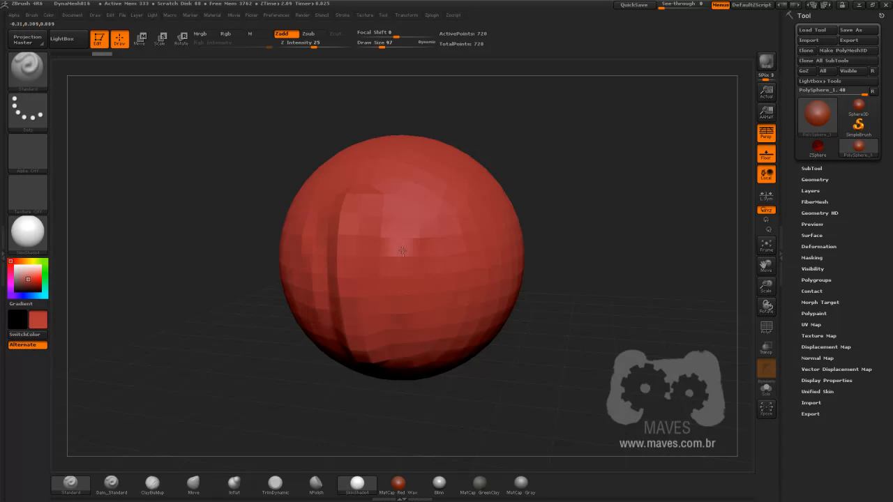
mouse_move(407, 182)
mouse_down()
mouse_move(399, 345)
mouse_move(404, 239)
mouse_up()
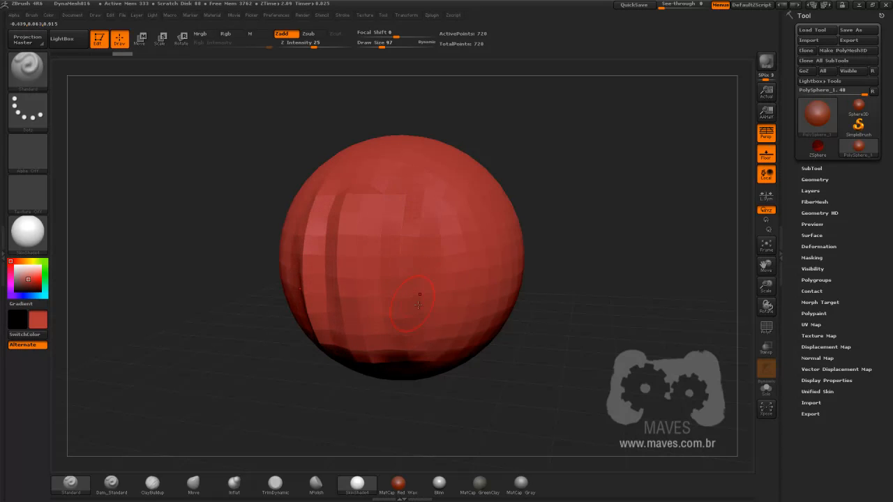
key(ctrl)
key(ctrl+z)
key(ctrl+z)
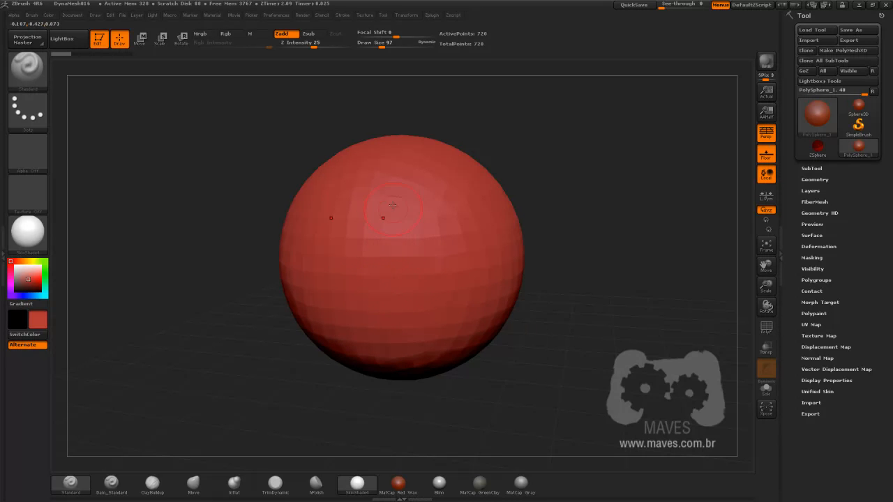
Choose the StitchBasic sculpting brush.
key(b)
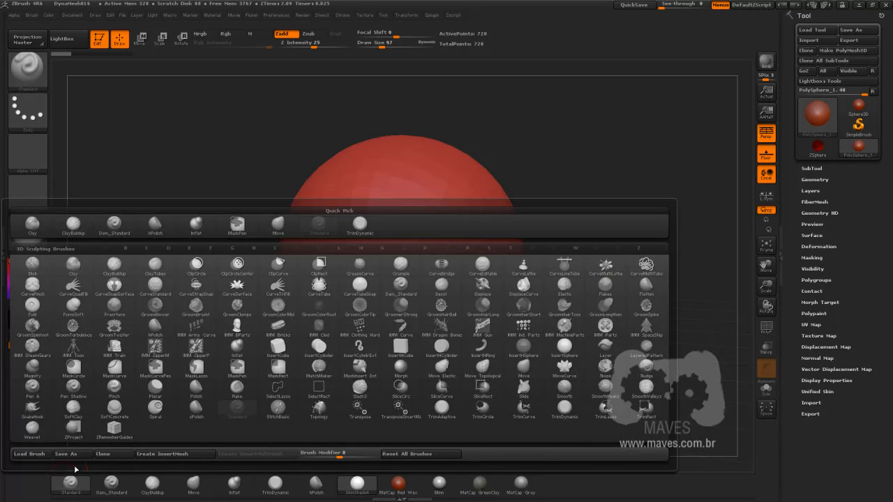
click(282, 410)
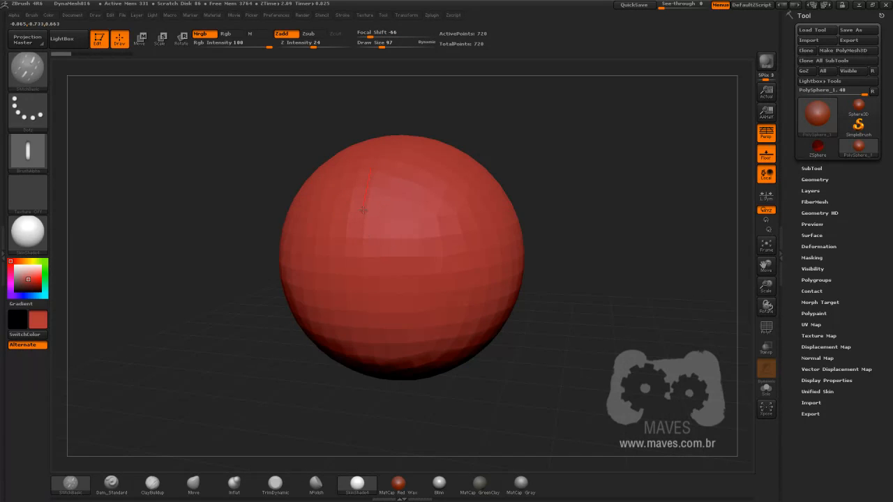
Try vertical stitch strokes on the undivided low-resolution sphere and step the undo history back to before them.
mouse_move(362, 241)
mouse_down()
mouse_move(360, 331)
mouse_move(373, 383)
mouse_up()
drag(273, 342, 273, 340)
drag(248, 203, 246, 201)
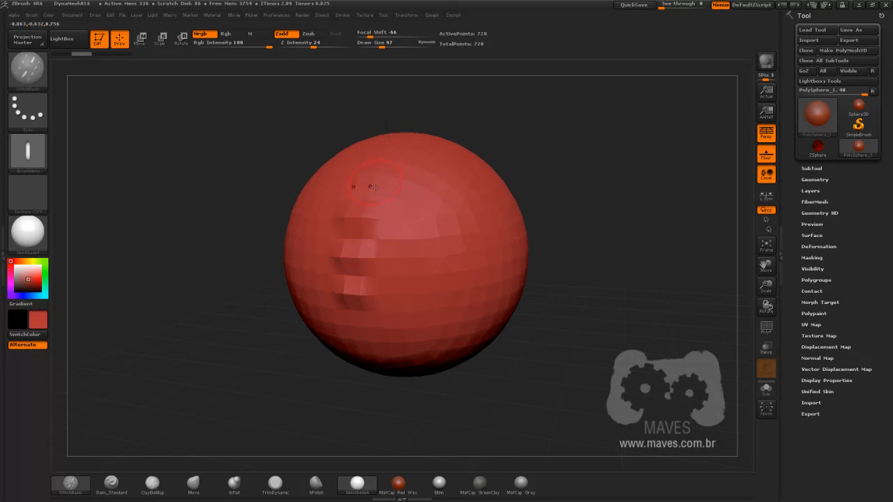
drag(364, 197, 348, 276)
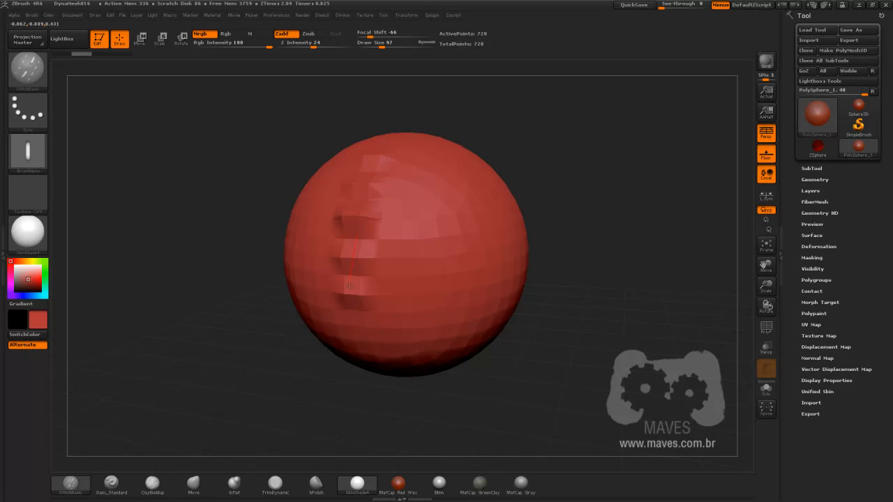
drag(348, 334, 353, 357)
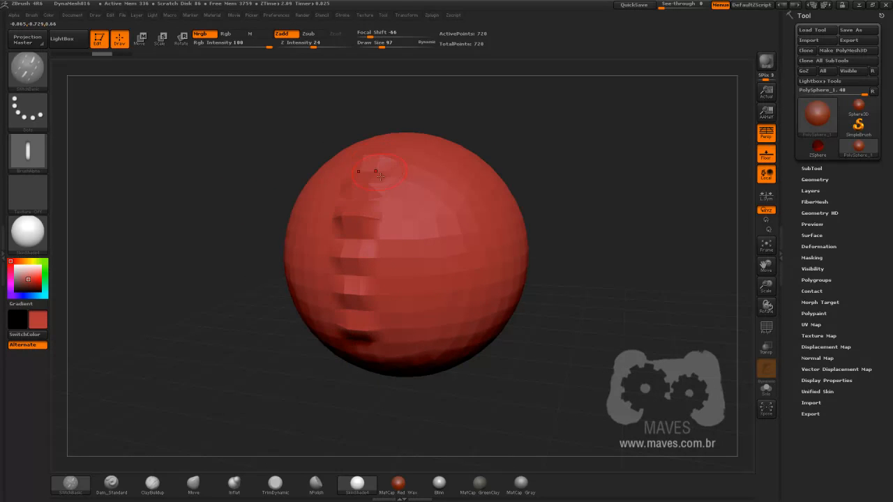
mouse_move(213, 206)
mouse_down()
mouse_move(235, 207)
mouse_move(227, 212)
mouse_move(211, 198)
mouse_move(225, 214)
mouse_up()
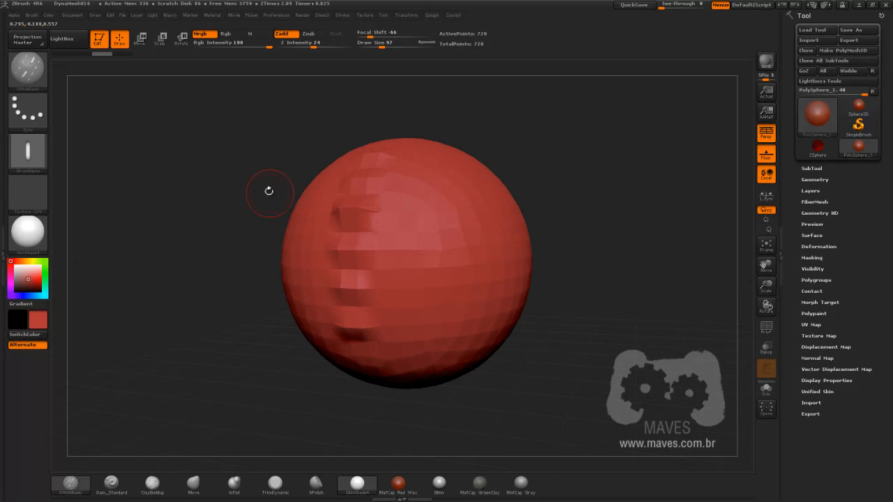
drag(99, 55, 58, 55)
drag(607, 175, 614, 180)
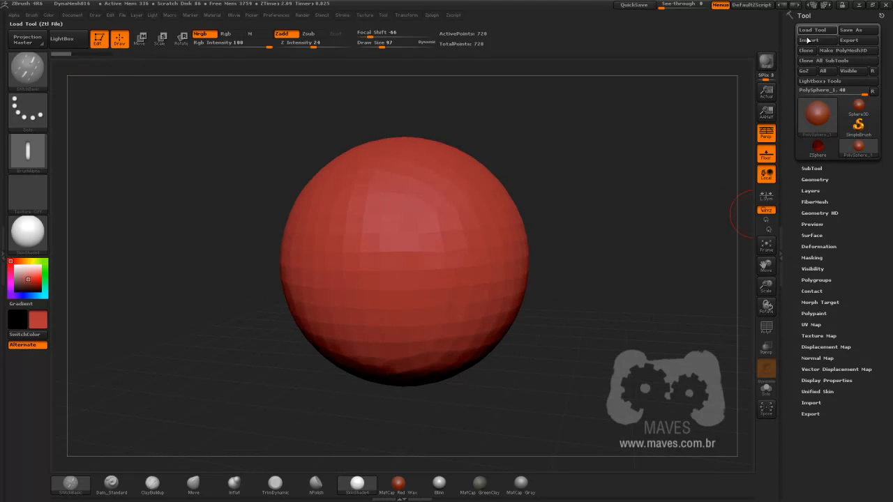
Subdivide the sphere's geometry once to subdivision level 2.
click(815, 180)
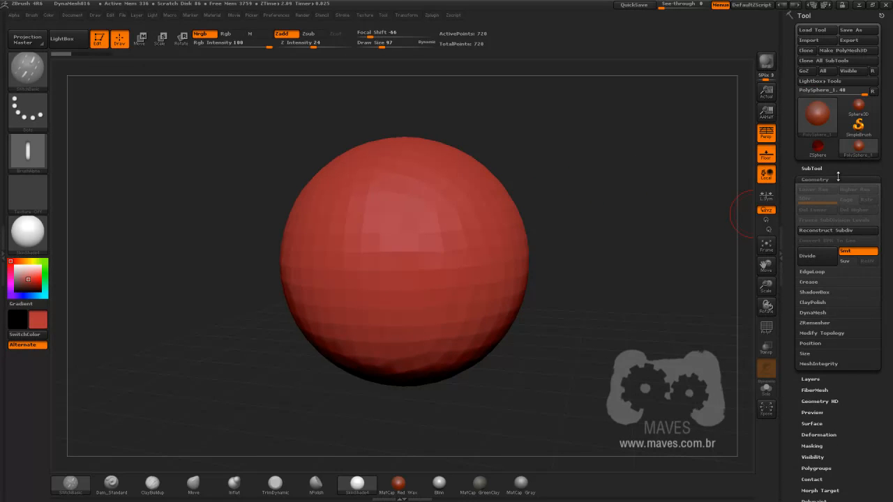
click(812, 258)
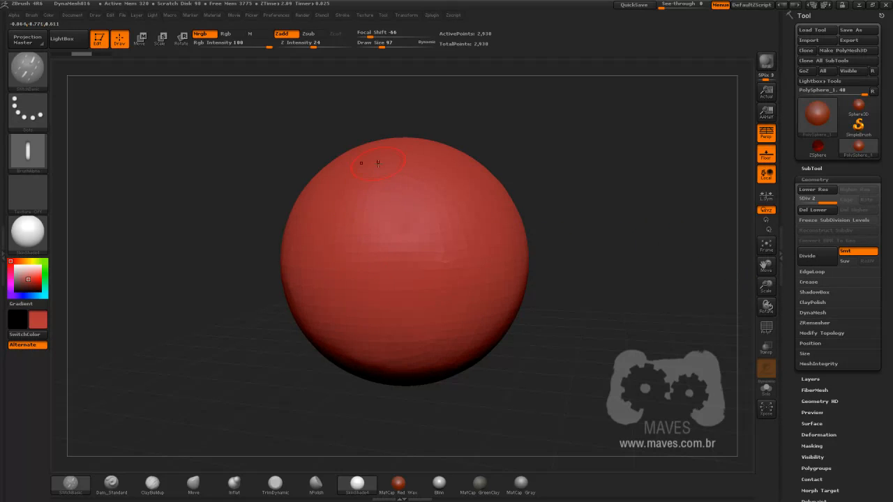
Test stitch strokes on the level 2 sphere, reduce the brush draw size to 45, and undo the strokes.
drag(363, 215, 363, 258)
mouse_move(601, 193)
mouse_down()
mouse_move(613, 200)
mouse_move(596, 174)
mouse_up()
key(ctrl+z)
drag(376, 185, 367, 244)
drag(365, 319, 363, 322)
key(ctrl+z)
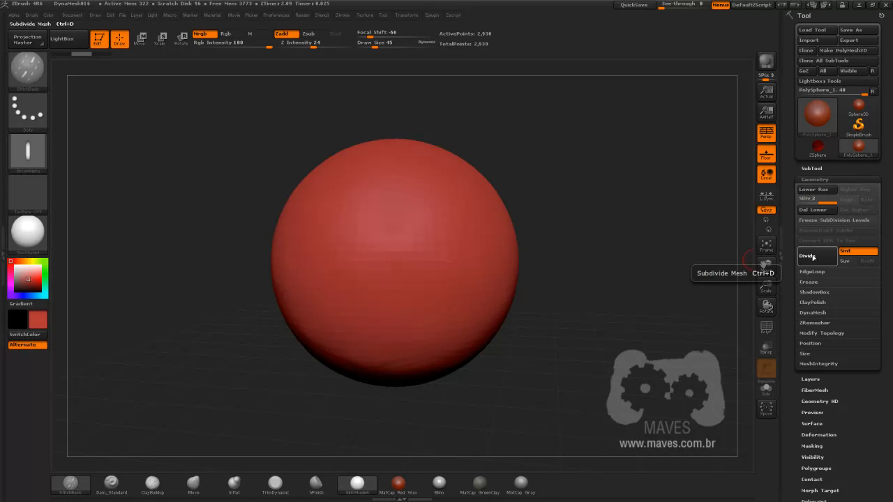
Divide the sphere's mesh repeatedly until it reaches subdivision level 8.
click(813, 257)
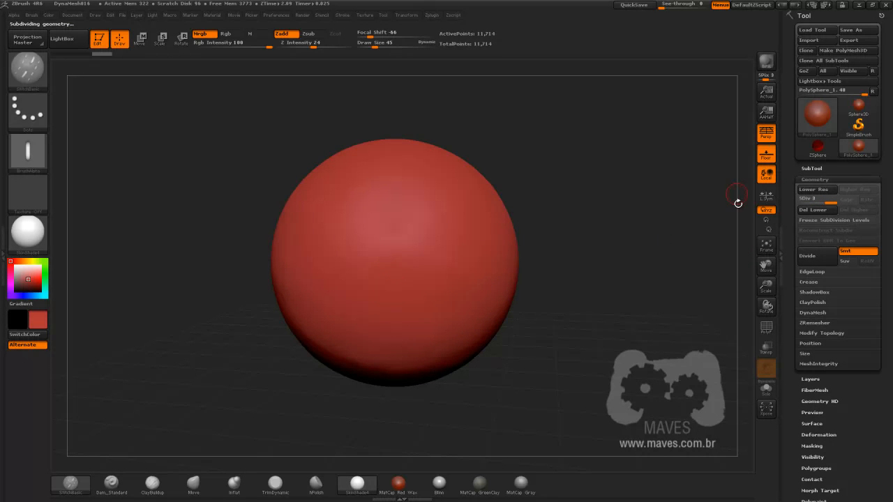
click(816, 256)
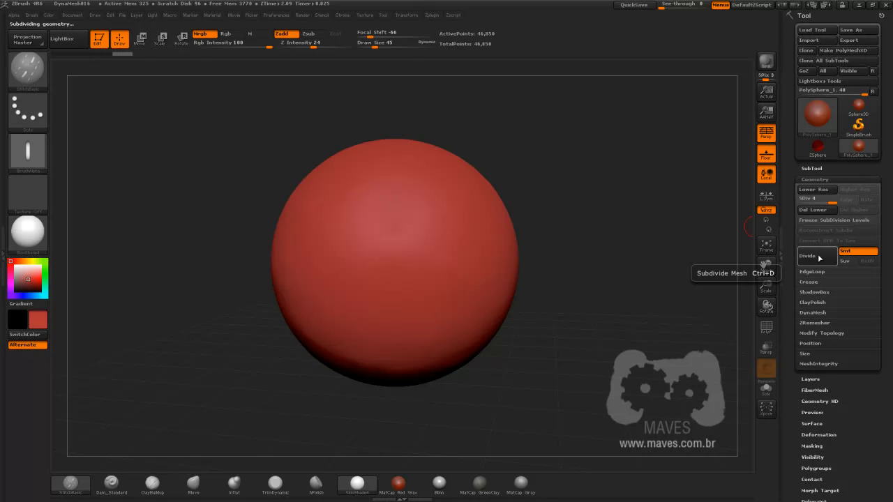
click(817, 258)
click(825, 258)
click(816, 258)
click(816, 257)
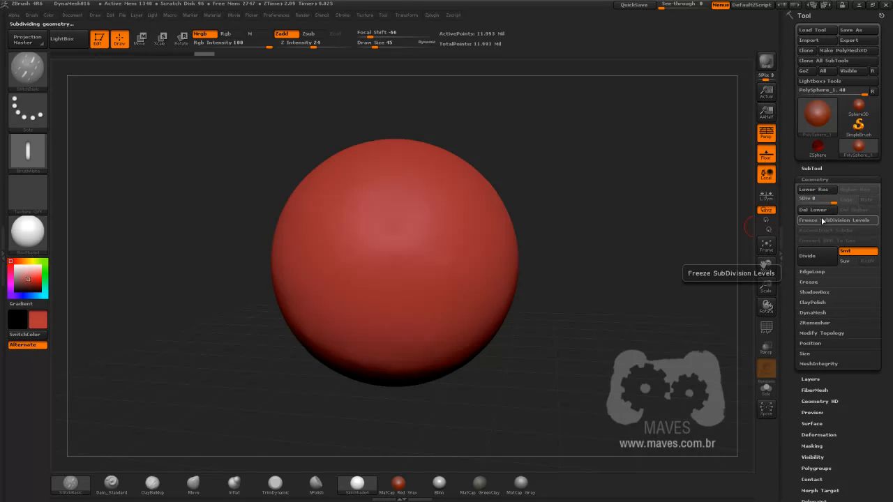
click(813, 255)
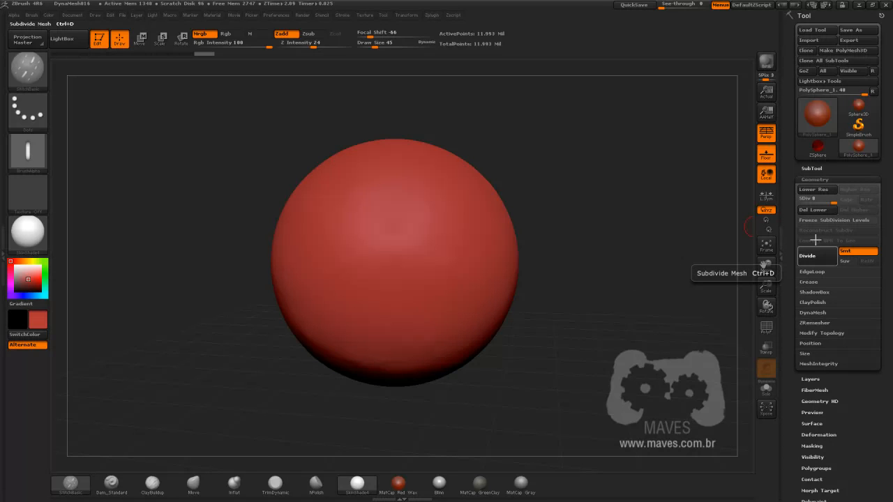
Set the brush draw size to 62 and sculpt a mirrored vertical line of stitches down the sphere's front.
click(378, 45)
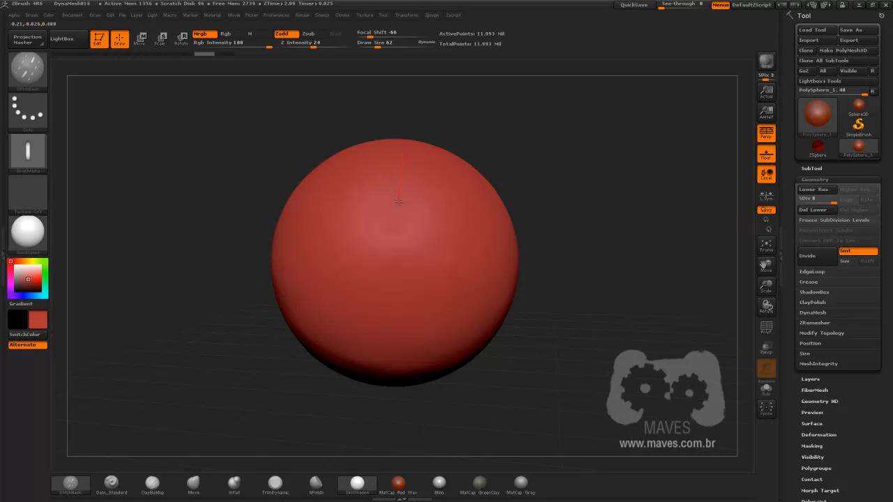
drag(397, 227, 424, 380)
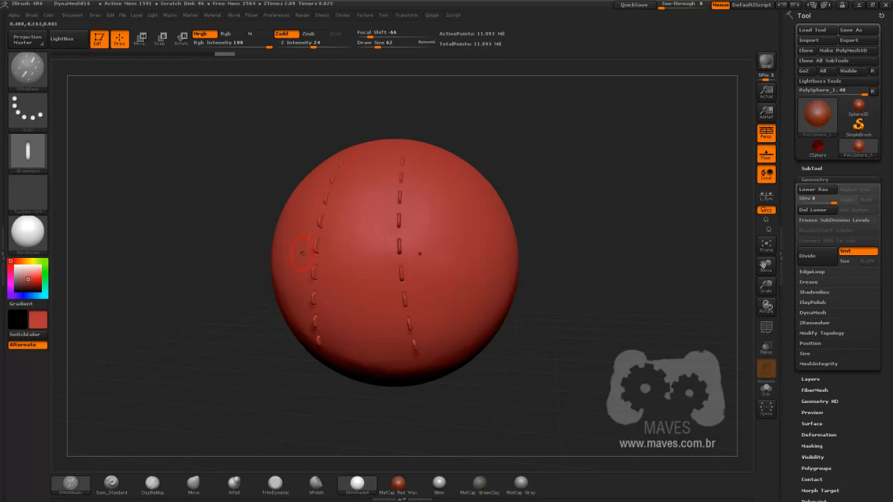
Apply the SketchShaded3 material to the stitched sphere.
alt+drag(568, 187, 574, 236)
key(f)
click(445, 488)
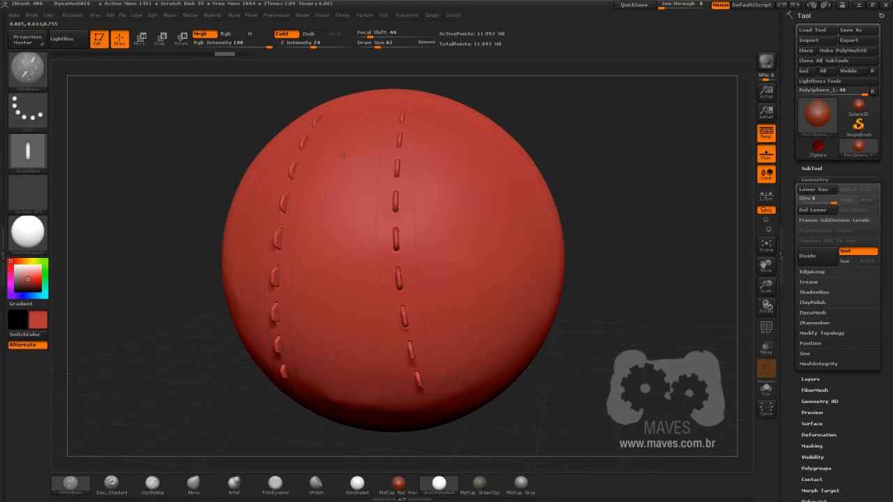
Sculpt another vertical stitch line between the two existing rows and reduce the brush draw size to 24.
mouse_move(337, 202)
mouse_down()
mouse_move(334, 325)
mouse_move(343, 391)
mouse_move(359, 414)
mouse_up()
drag(556, 251, 477, 206)
key(s)
click(442, 187)
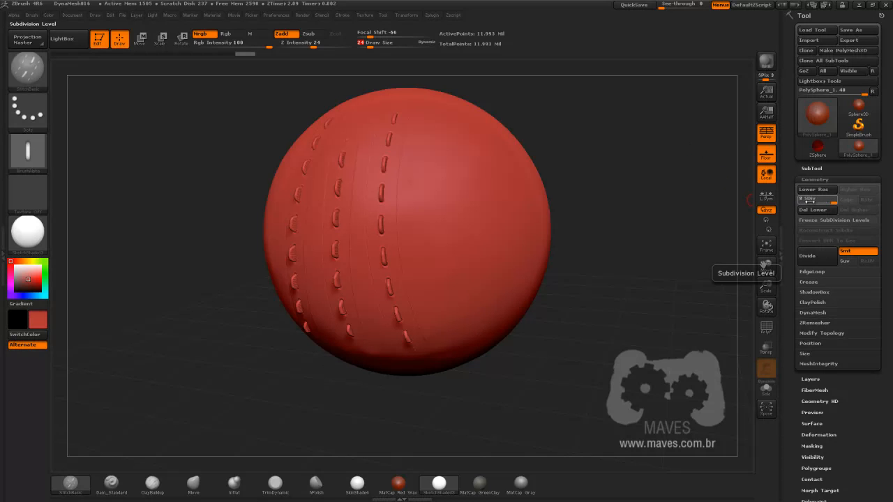
Compare the stitch detail at subdivision levels 1, 2, 4 and 6, and return the sphere to level 8.
drag(833, 202, 829, 203)
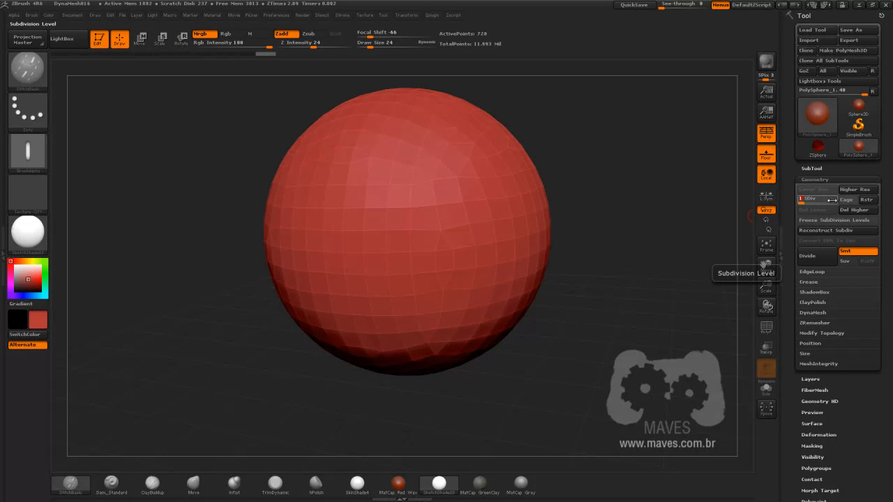
click(802, 200)
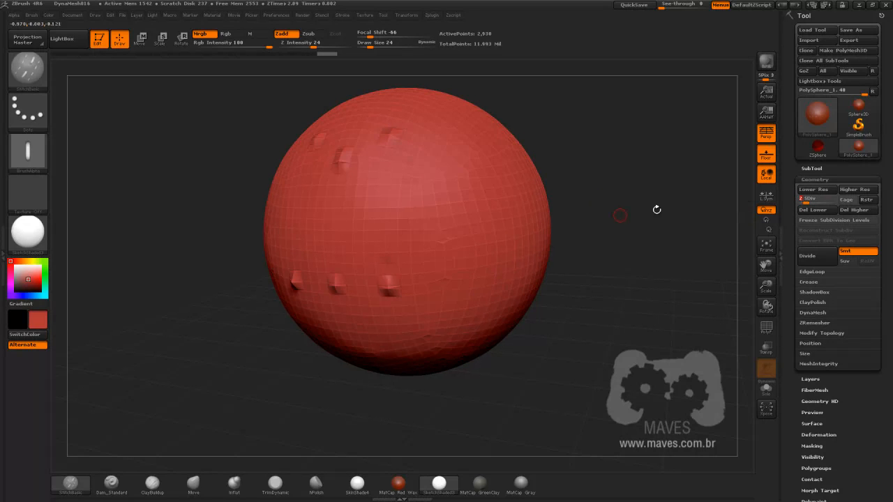
click(808, 200)
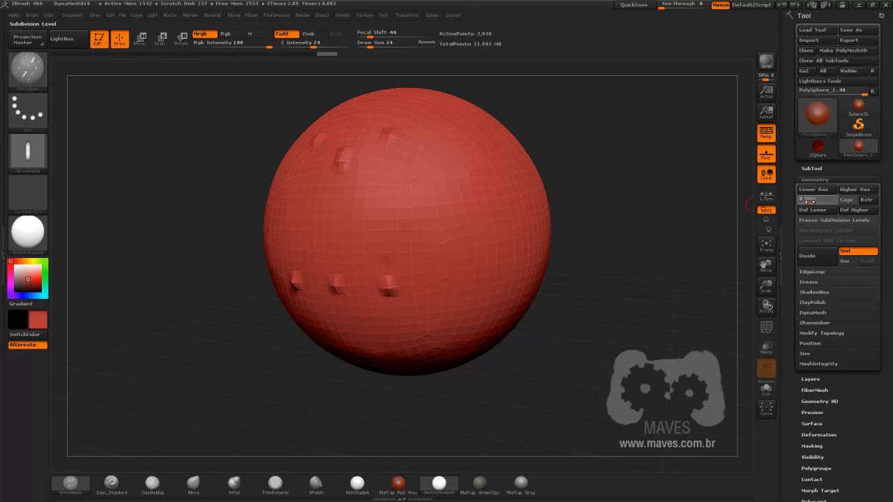
click(808, 200)
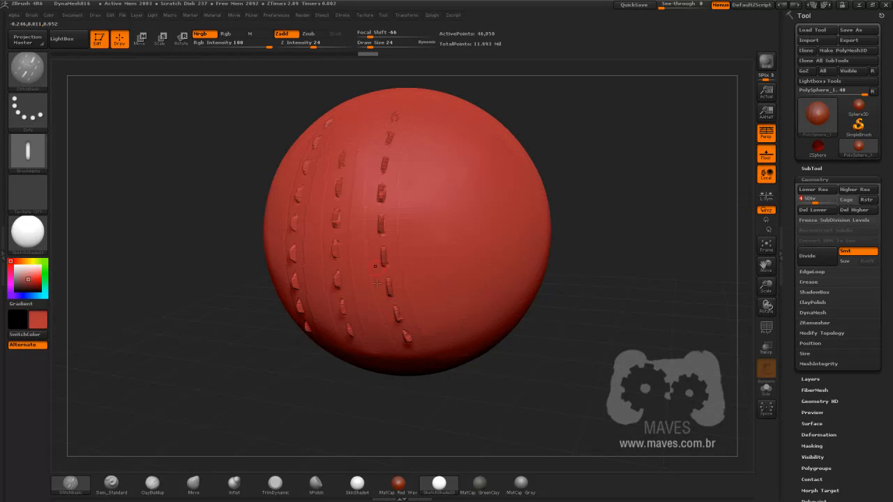
click(821, 201)
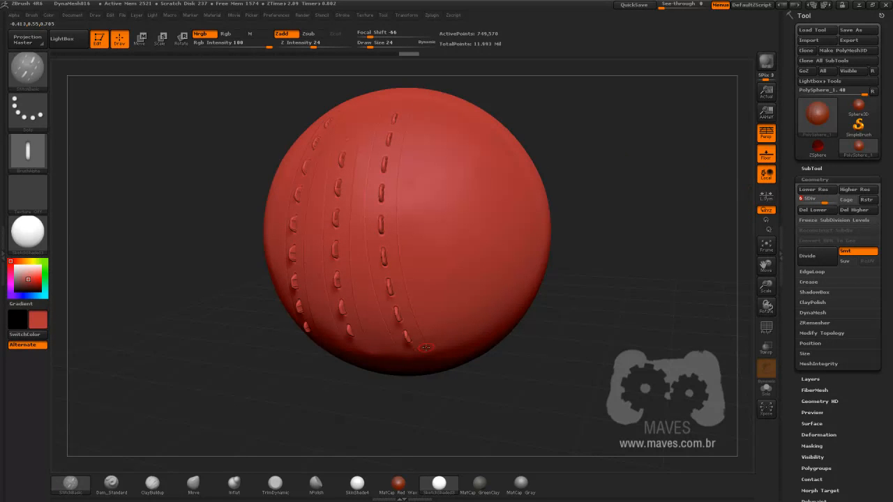
click(830, 202)
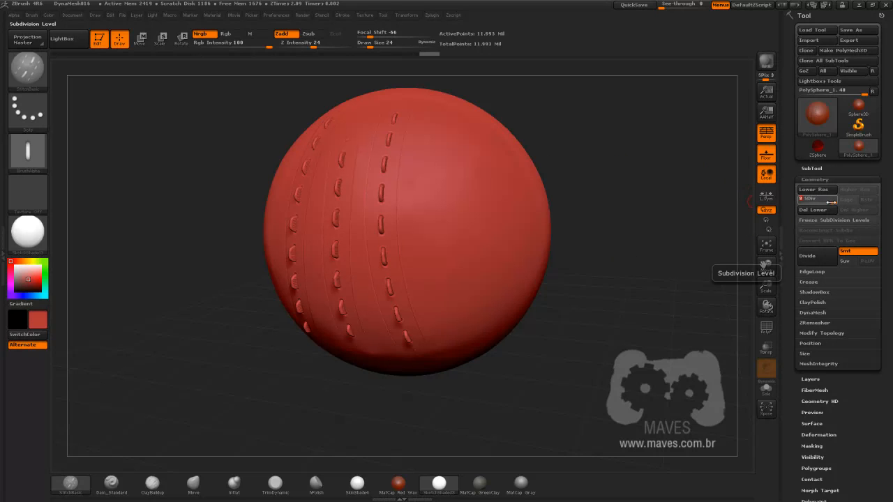
Delete the sphere's subdivision levels above level 6 and drop the mesh to level 1.
drag(831, 202, 829, 202)
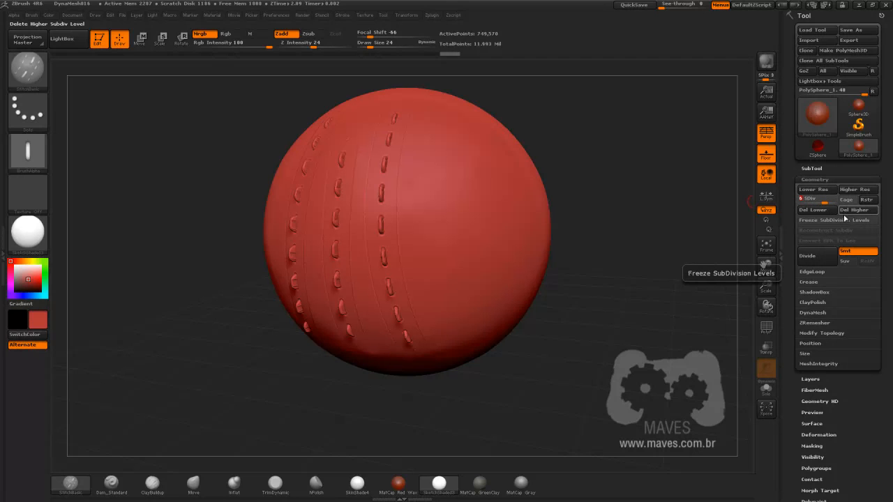
click(856, 210)
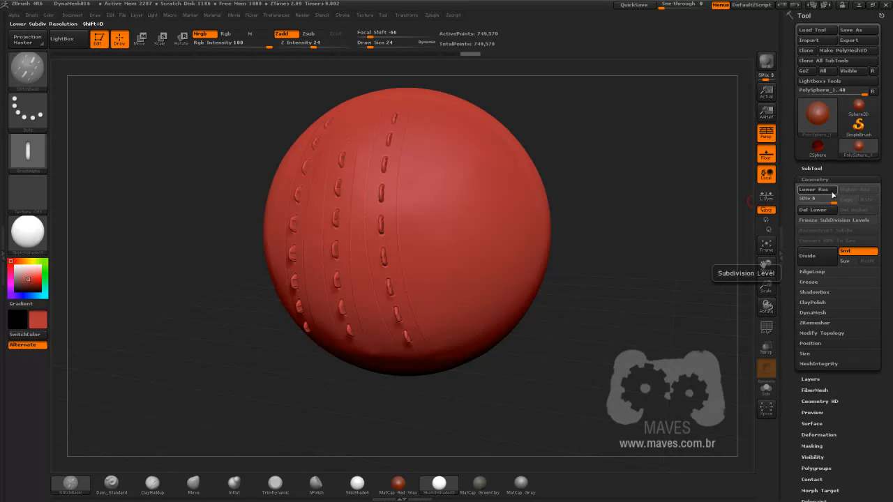
drag(839, 205, 821, 203)
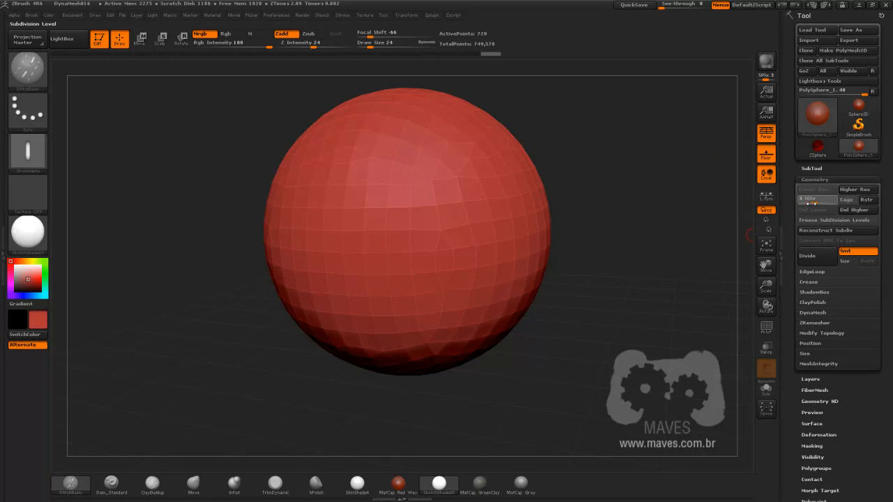
Delete the sphere's subdivision levels below level 3, and raise the mesh to its new highest level, 4.
drag(808, 201, 814, 202)
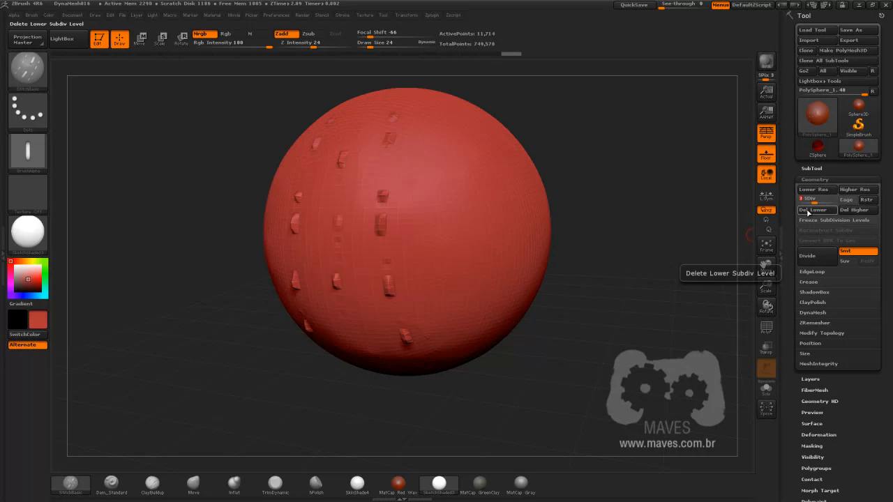
click(801, 210)
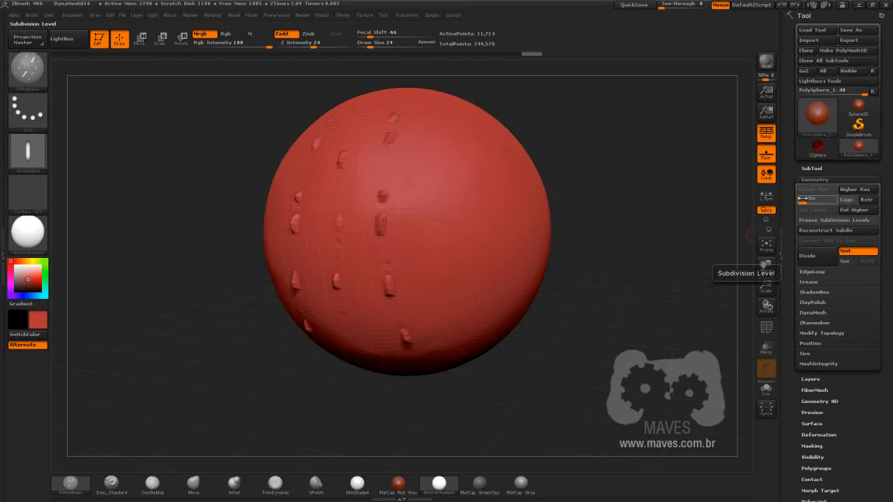
drag(801, 202, 837, 200)
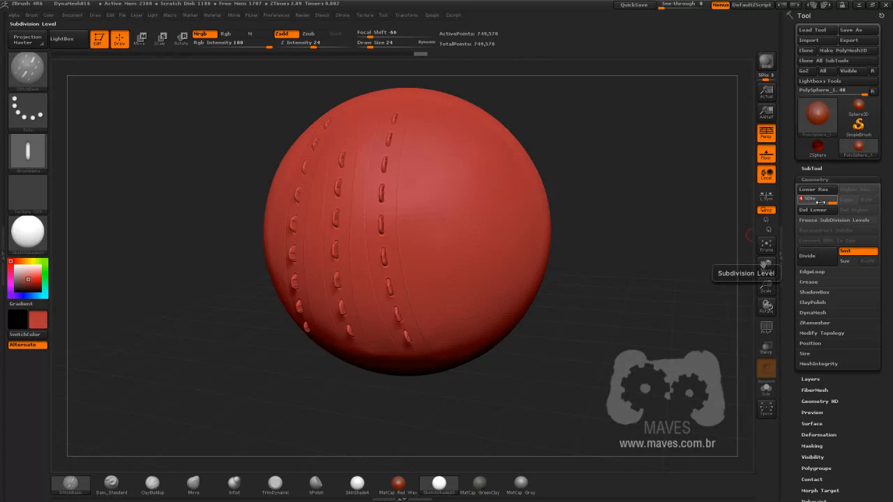
Step the sphere down and up between subdivision levels 1 and 4 to compare the stitch detail, finishing at level 1.
key(shift+d)
key(shift+d)
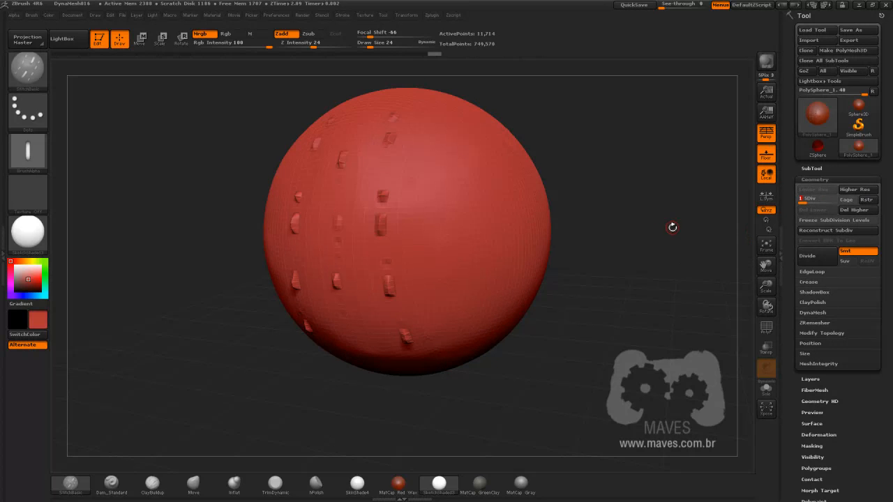
key(d)
key(d)
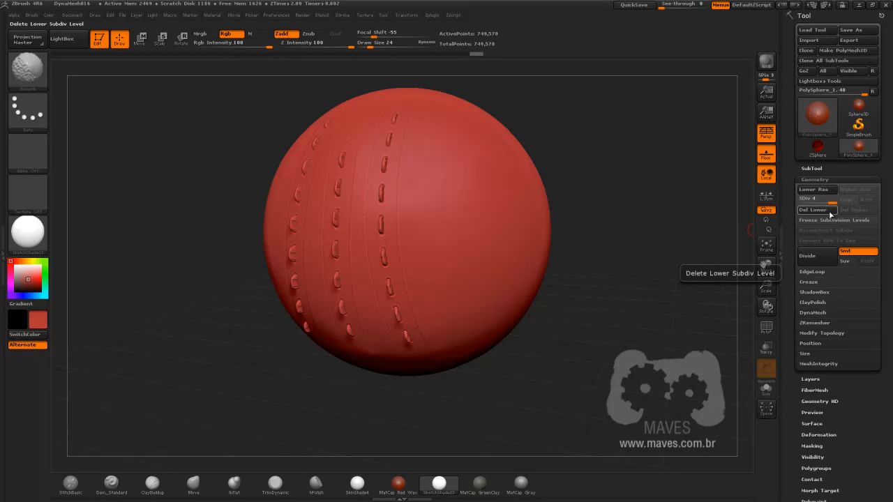
key(shift+d)
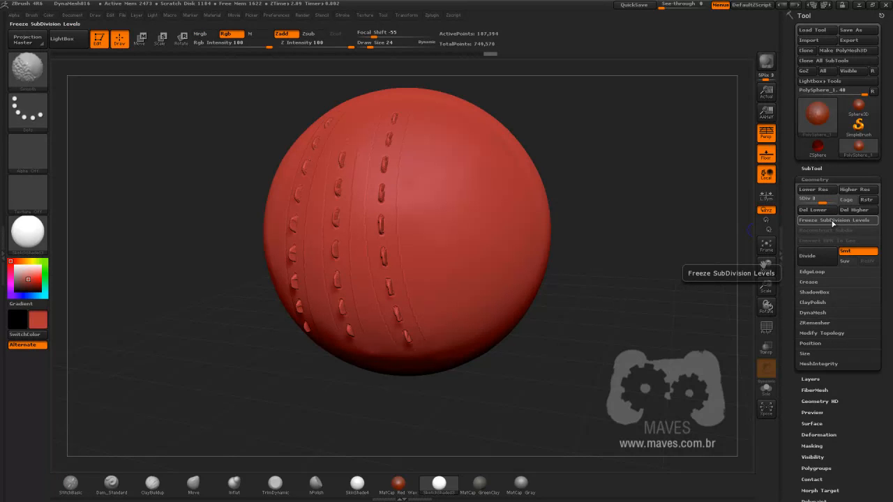
key(shift+d)
key(shift+d)
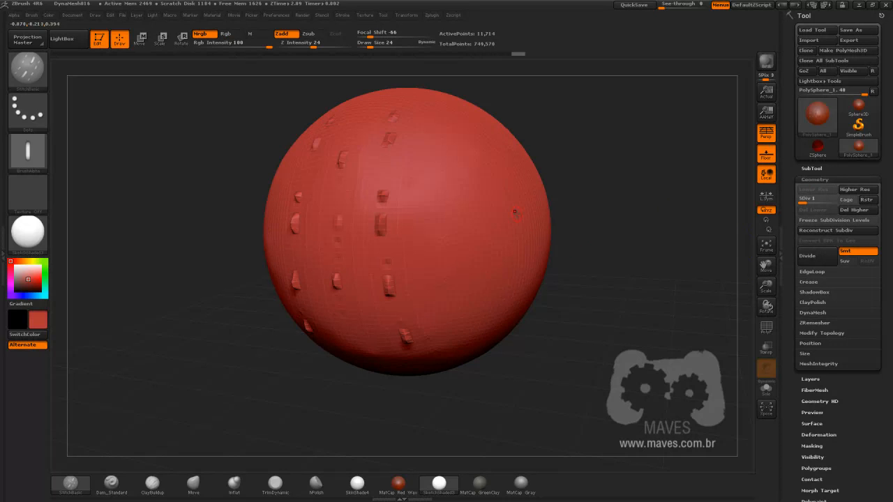
Bring the sphere back up to level 4 and divide it twice more to reach subdivision level 6.
click(817, 256)
click(817, 256)
click(816, 256)
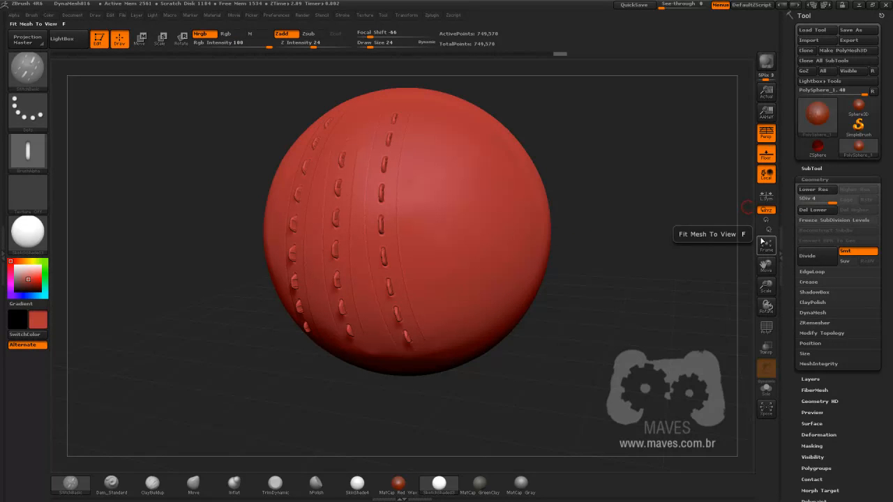
key(ctrl+d)
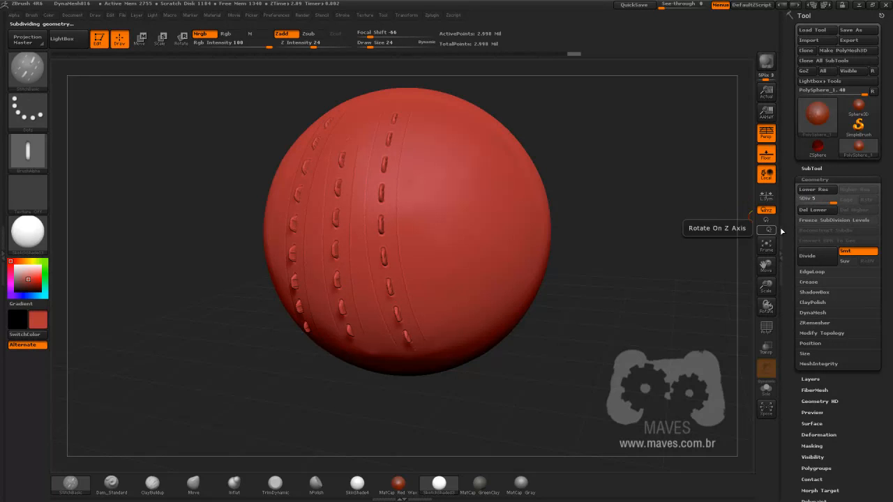
key(ctrl)
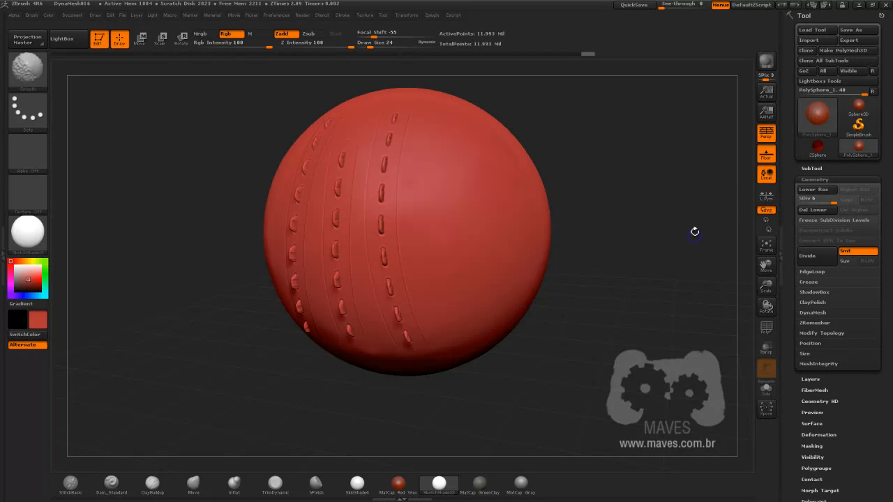
Step down and up through the divided sphere's subdivision levels to compare the stitches, finishing at level 3.
key(shift)
key(shift+d)
key(shift+d)
key(shift+d)
key(shift+d)
key(shift+d)
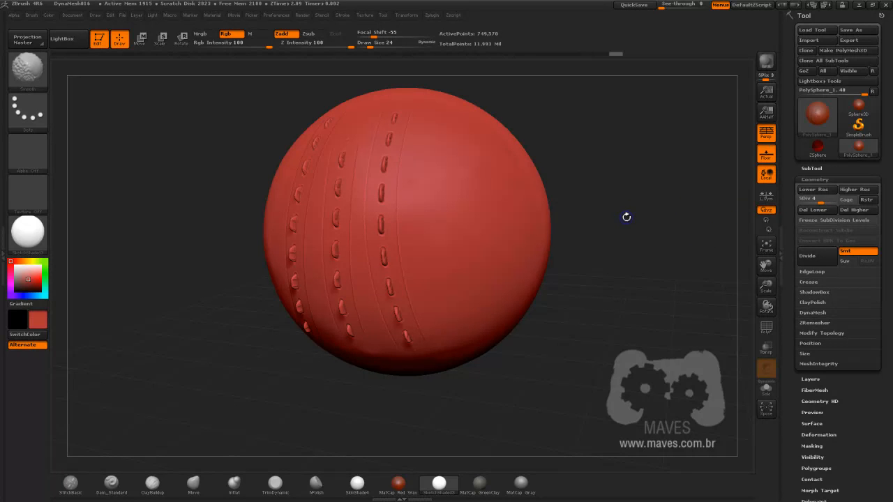
key(d)
key(d)
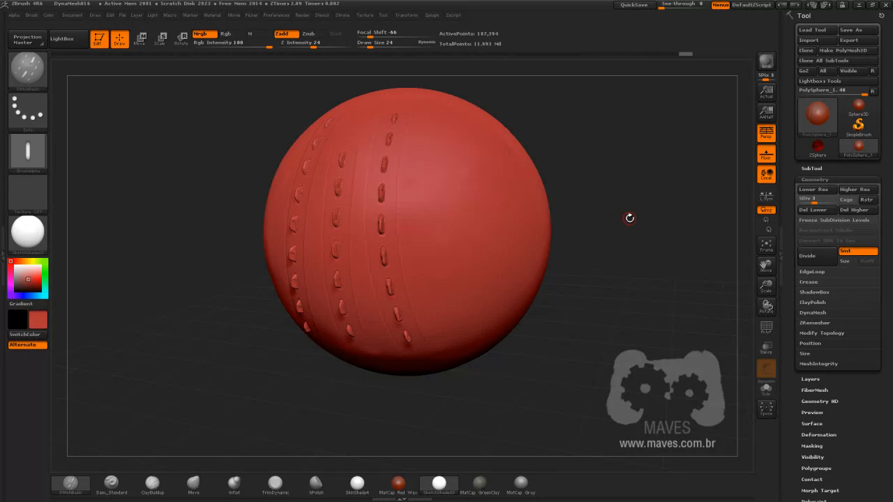
key(d)
key(d)
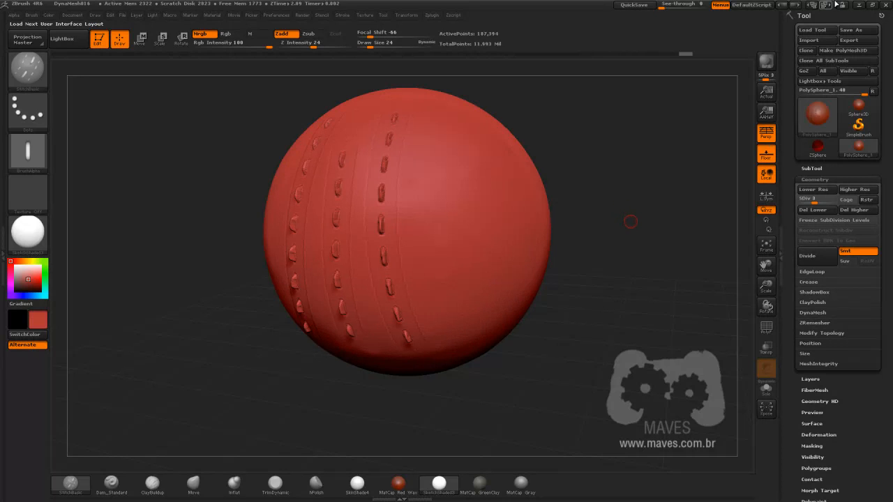